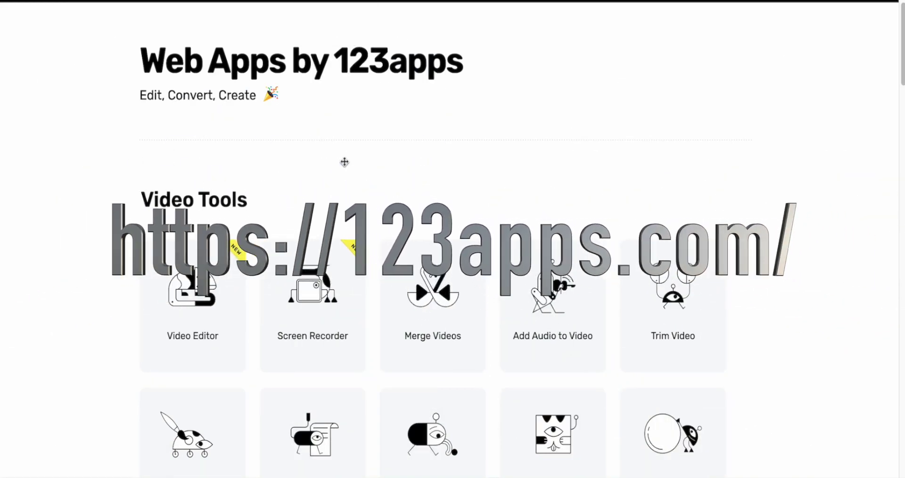
# Look through the whole catalogue of web apps, from the video tools down to the utilities, and return to its start.
pyautogui.scroll(-1, 503, 166)
pyautogui.scroll(1, 503, 166)
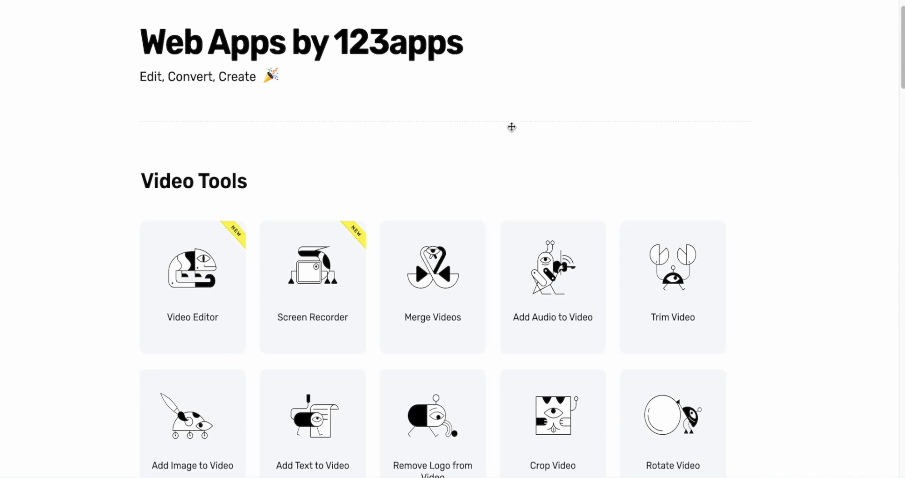
pyautogui.scroll(-10, 511, 125)
pyautogui.scroll(-15, 511, 127)
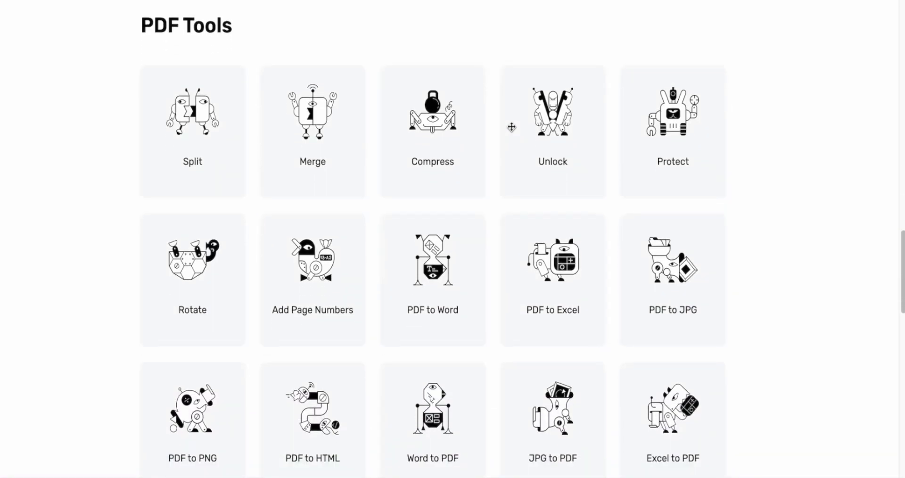
pyautogui.scroll(-13, 511, 127)
pyautogui.scroll(-4, 512, 127)
pyautogui.scroll(18, 512, 126)
pyautogui.scroll(20, 511, 127)
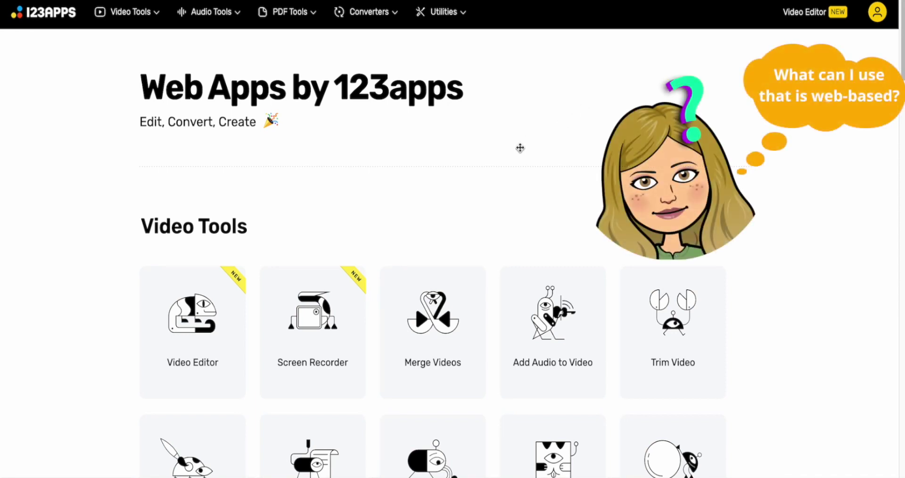
pyautogui.scroll(-1, 519, 148)
pyautogui.scroll(1, 520, 148)
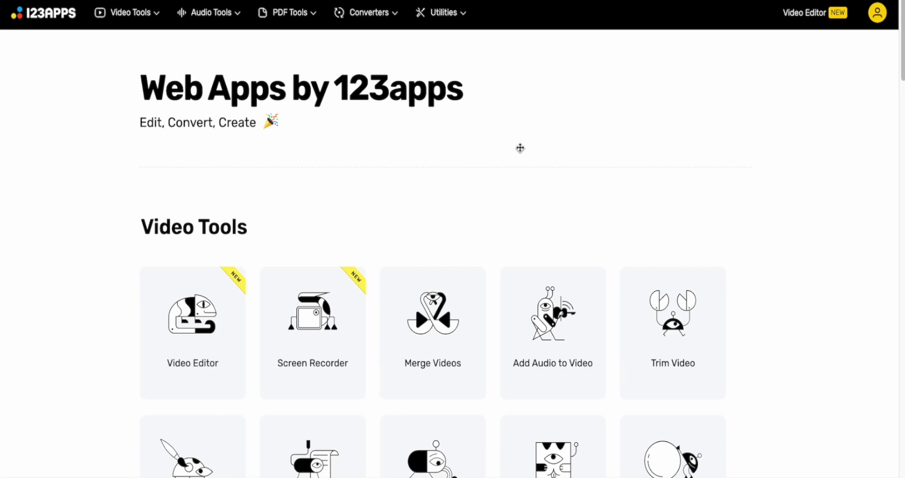
# Examine the tools offered in the Video Tools section, from Video Editor to Video Recorder.
pyautogui.scroll(-4, 564, 112)
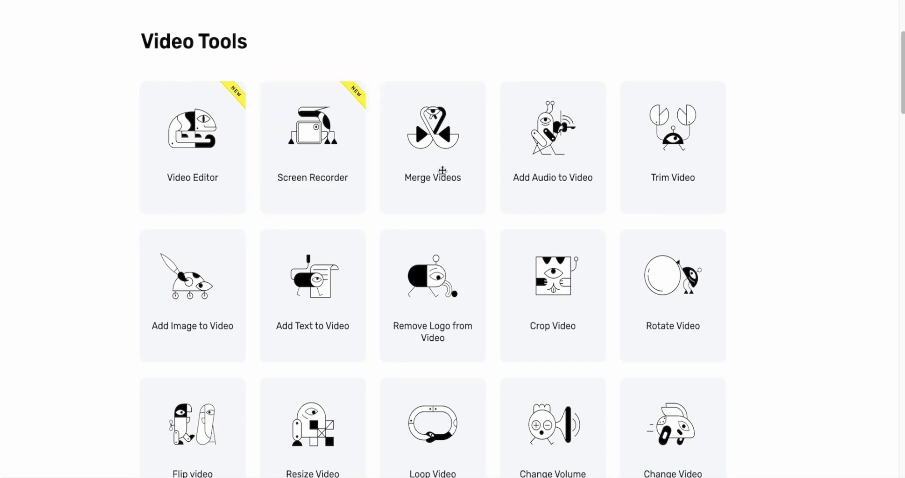
pyautogui.scroll(-2, 442, 170)
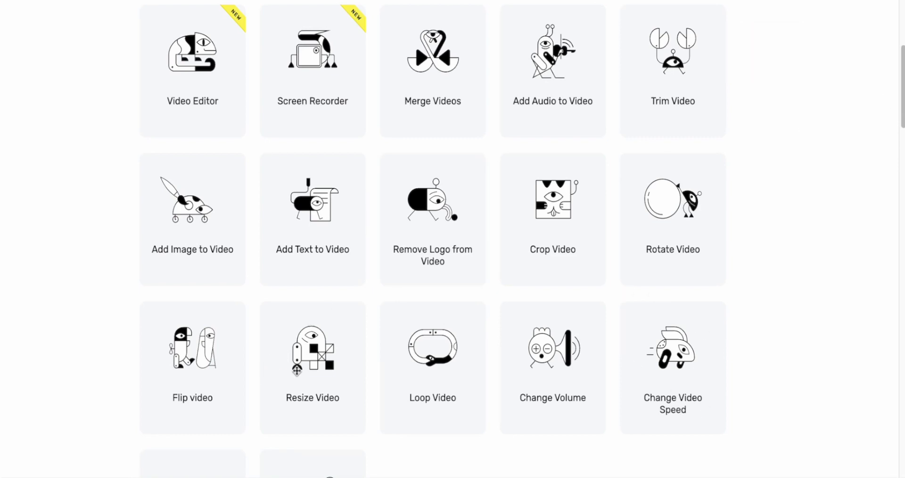
pyautogui.scroll(-2, 296, 371)
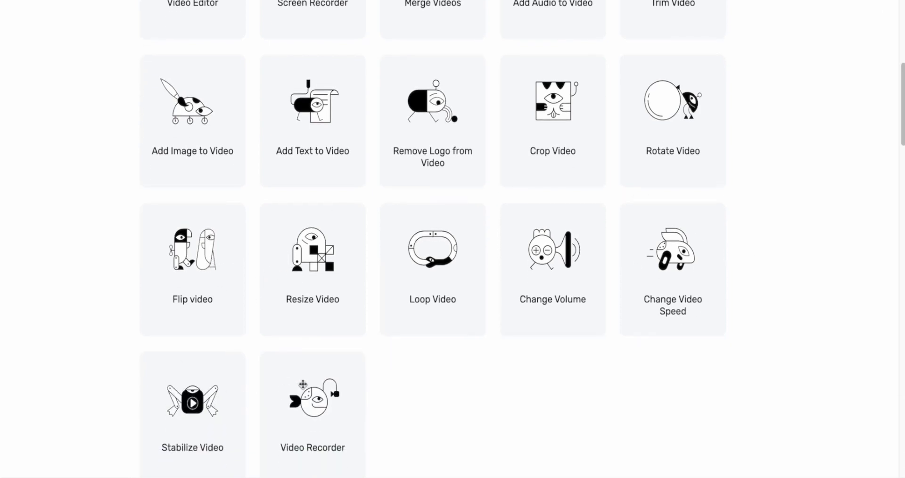
pyautogui.scroll(4, 302, 384)
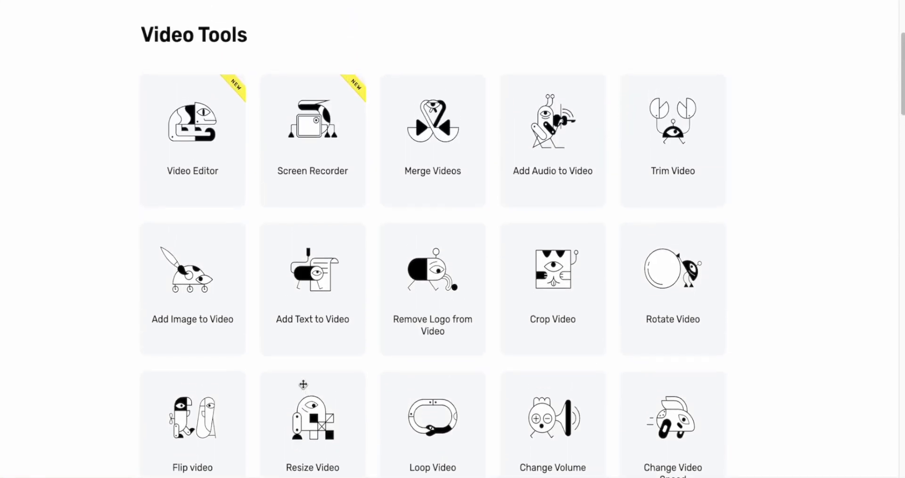
pyautogui.scroll(-2, 303, 384)
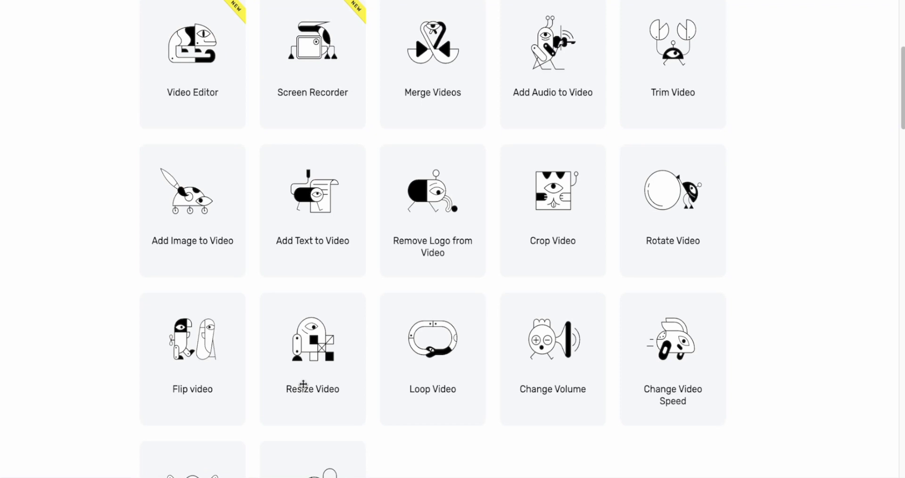
pyautogui.scroll(-9, 303, 384)
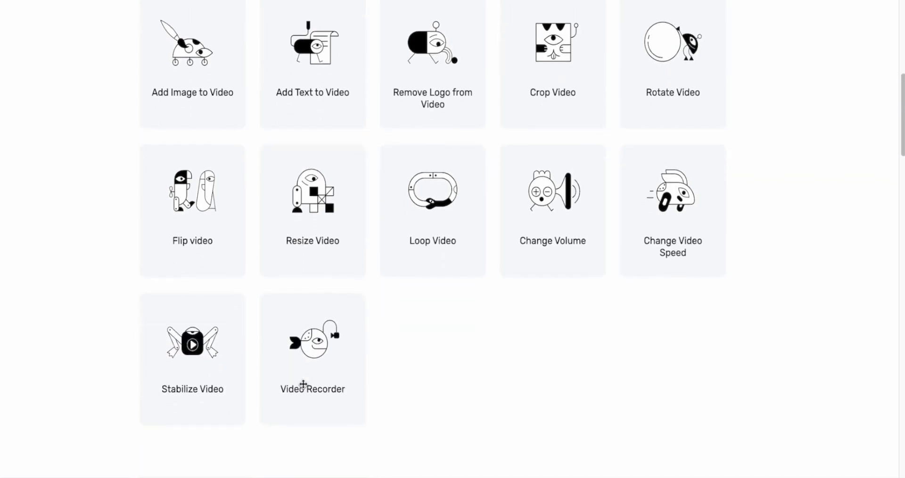
# Open the Change Speed audio tool and load the Danse Macabre isolated harp MP3 from the Desktop.
pyautogui.scroll(-5, 303, 384)
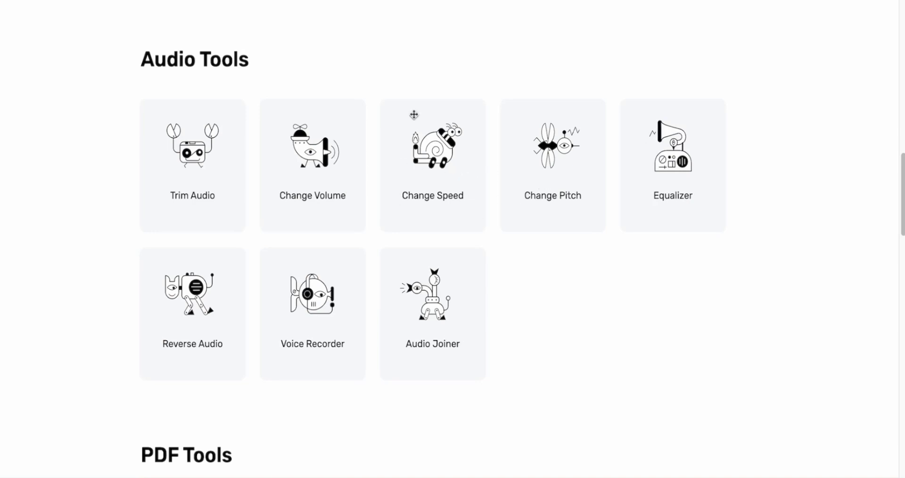
pyautogui.click(409, 170)
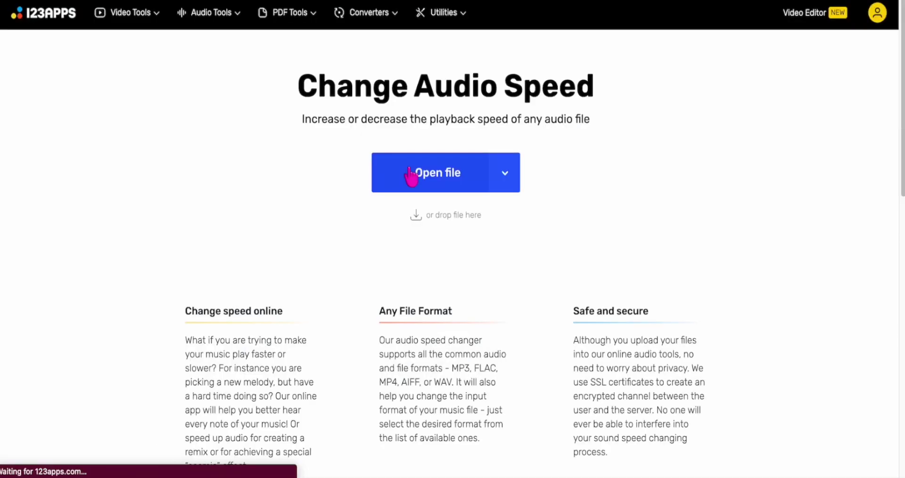
pyautogui.click(424, 178)
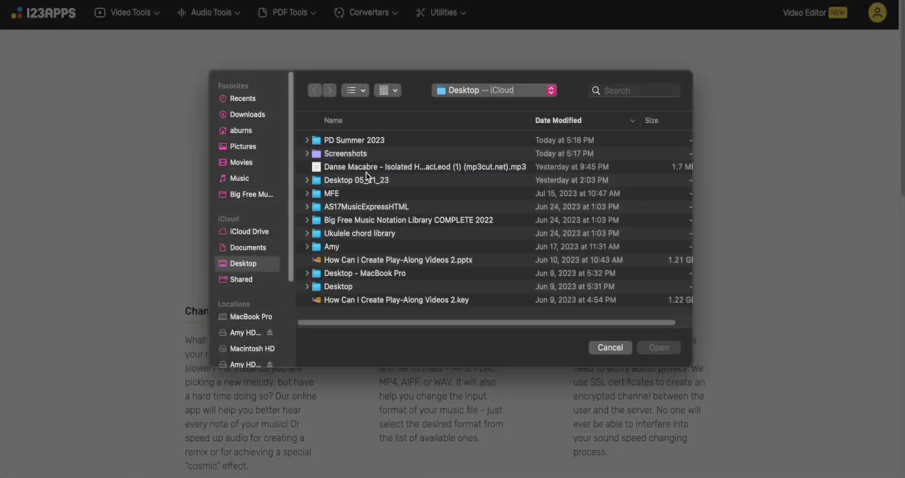
pyautogui.doubleClick(365, 170)
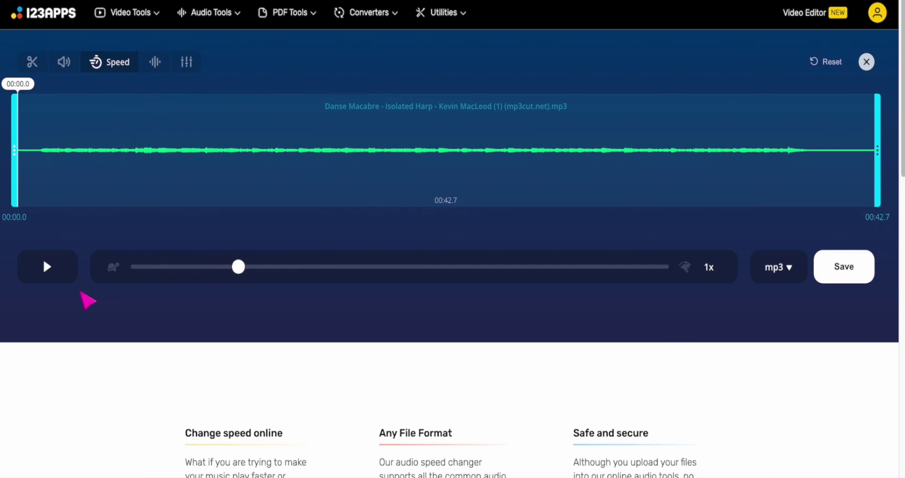
# Play the track and raise its playback speed to 1.14x.
pyautogui.click(50, 269)
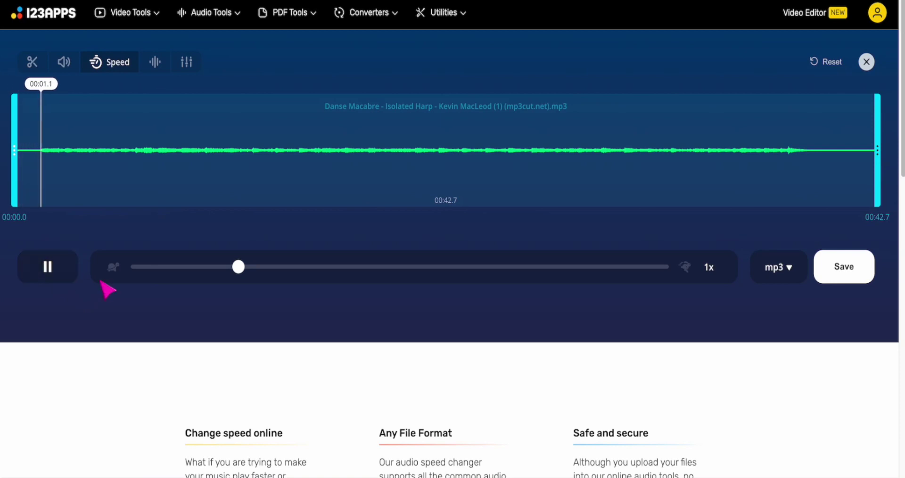
pyautogui.moveTo(240, 272); pyautogui.dragTo(269, 275)
# Lower the track's pitch slightly and reduce its volume a little.
pyautogui.click(156, 63)
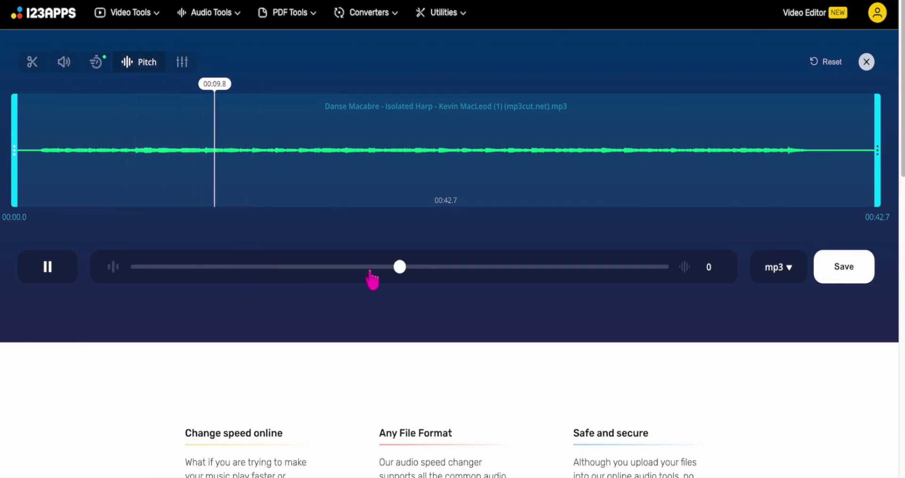
pyautogui.moveTo(400, 267); pyautogui.dragTo(366, 270)
pyautogui.click(97, 65)
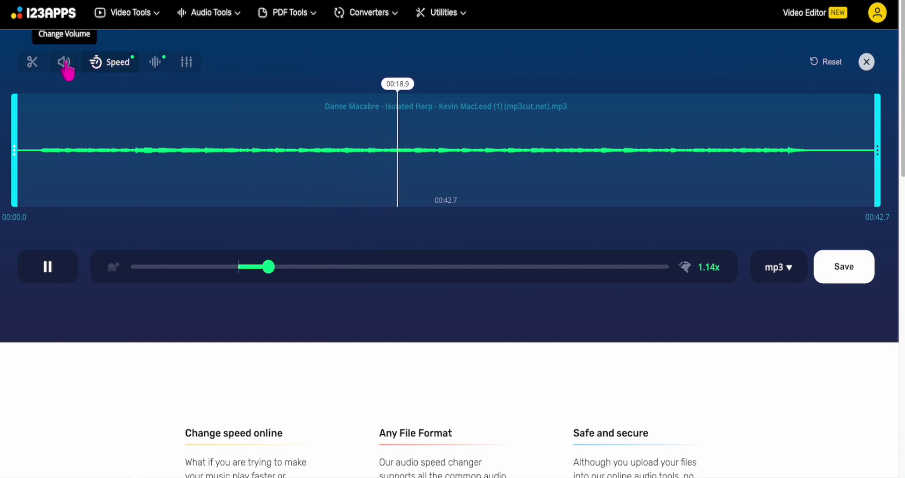
pyautogui.click(68, 66)
pyautogui.moveTo(310, 268); pyautogui.dragTo(277, 265)
# Try the Large hall and Party equalizer presets, apply Reggae, view the additional presets and pause playback.
pyautogui.click(198, 63)
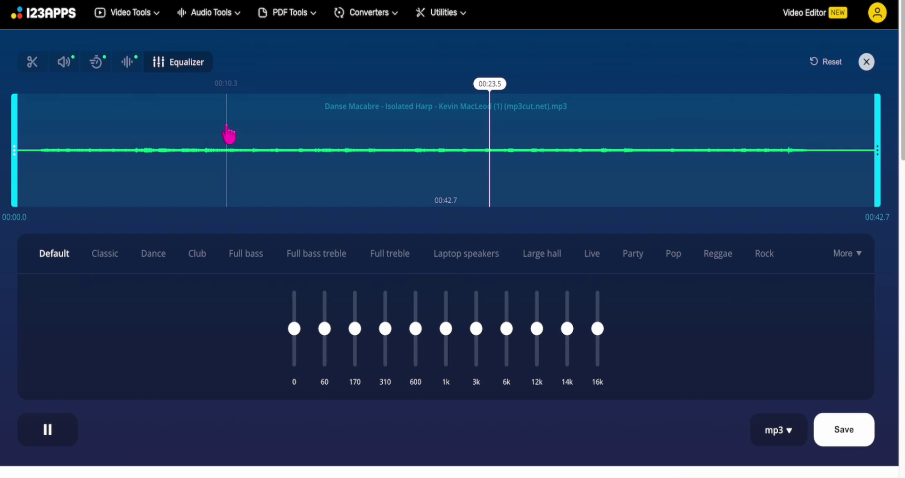
pyautogui.click(539, 257)
pyautogui.click(628, 259)
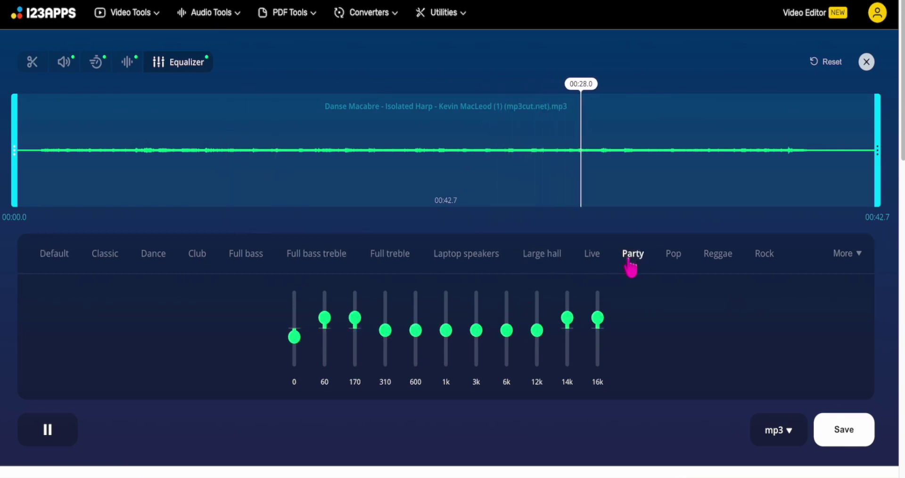
pyautogui.click(708, 264)
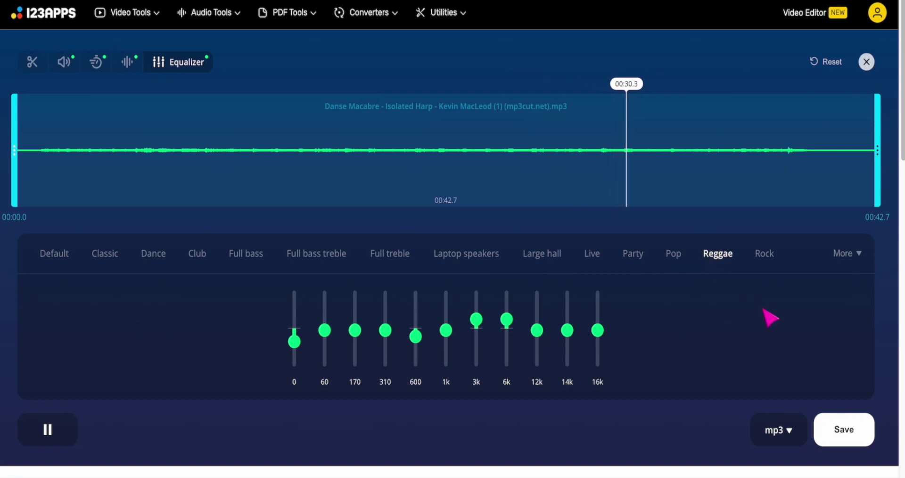
pyautogui.click(844, 257)
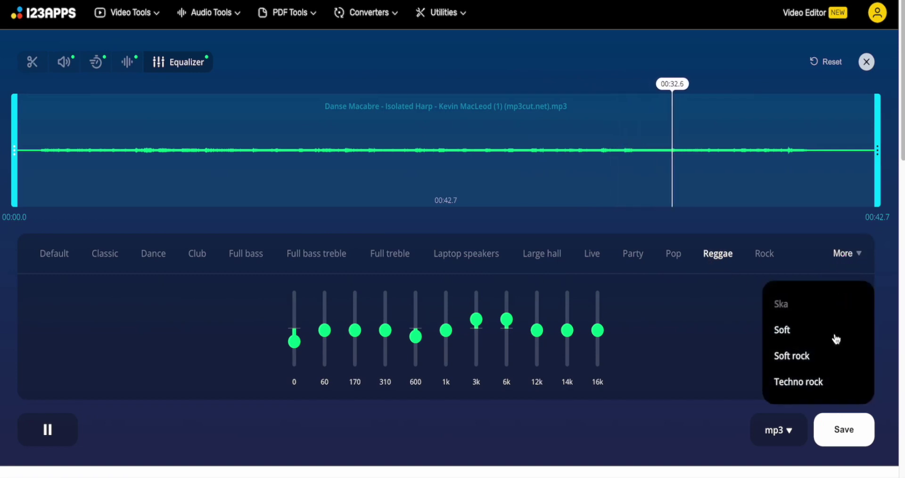
pyautogui.click(49, 429)
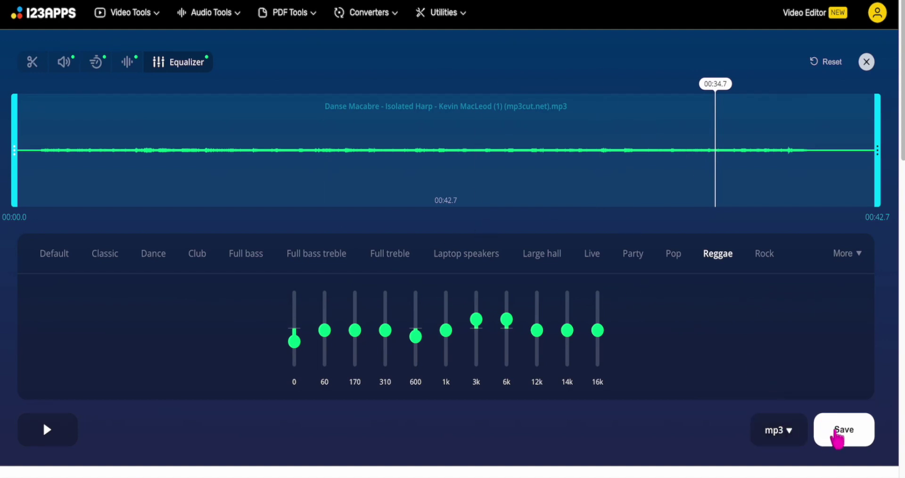
# Export the edited track in m4a format and save the file to the downloads folder.
pyautogui.click(784, 439)
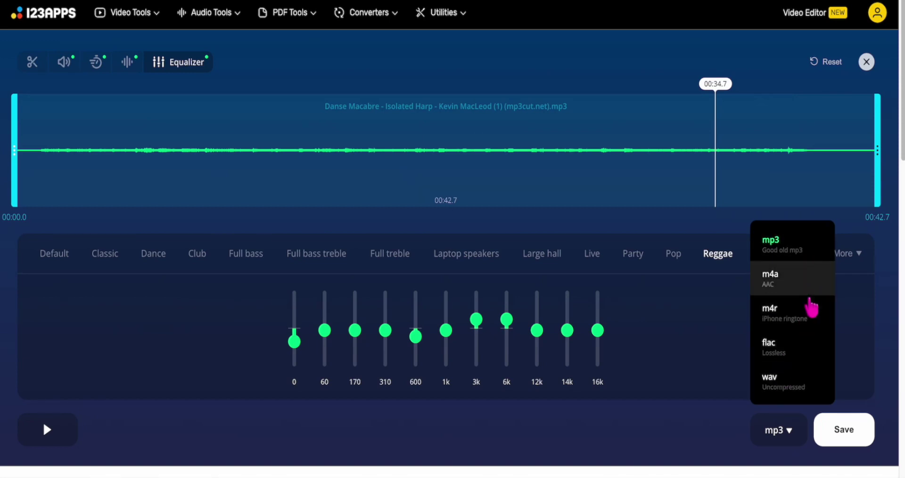
pyautogui.click(784, 297)
pyautogui.click(850, 430)
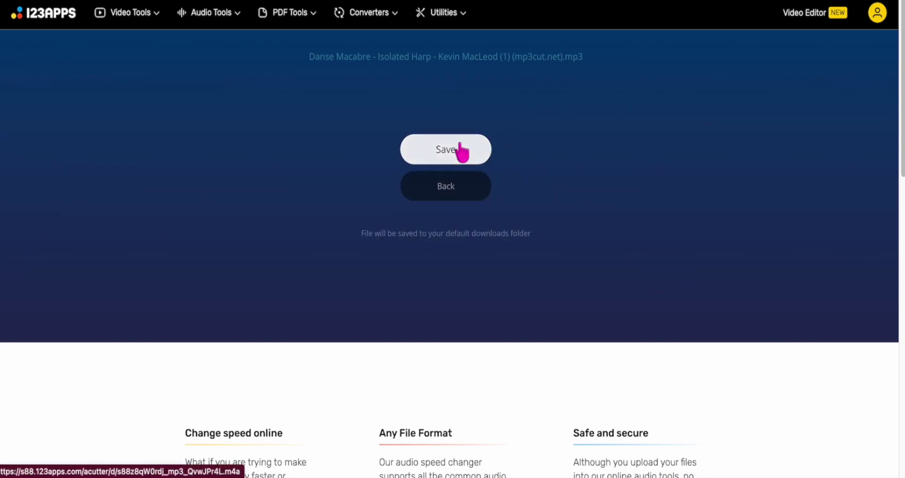
pyautogui.click(461, 150)
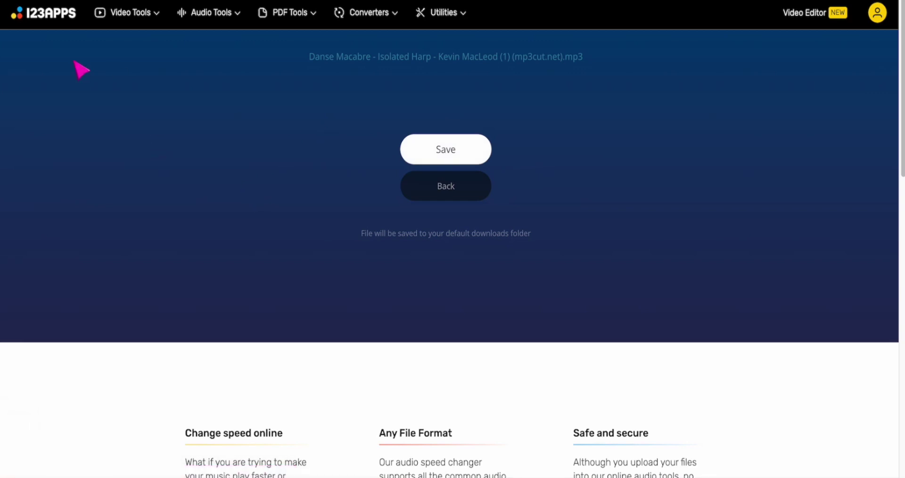
# Return to the home page and examine the tools in the PDF Tools section down to the Converters.
pyautogui.click(44, 19)
pyautogui.scroll(-20, 299, 207)
pyautogui.scroll(-8, 299, 207)
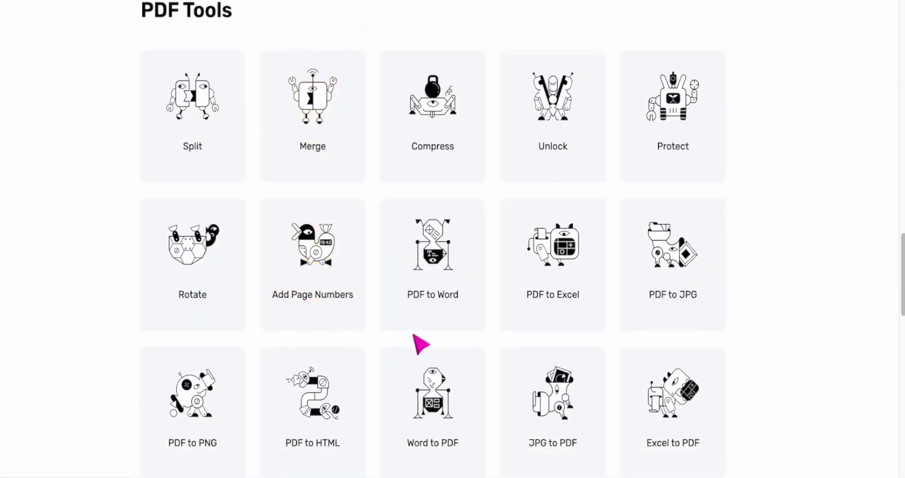
pyautogui.scroll(-2, 417, 339)
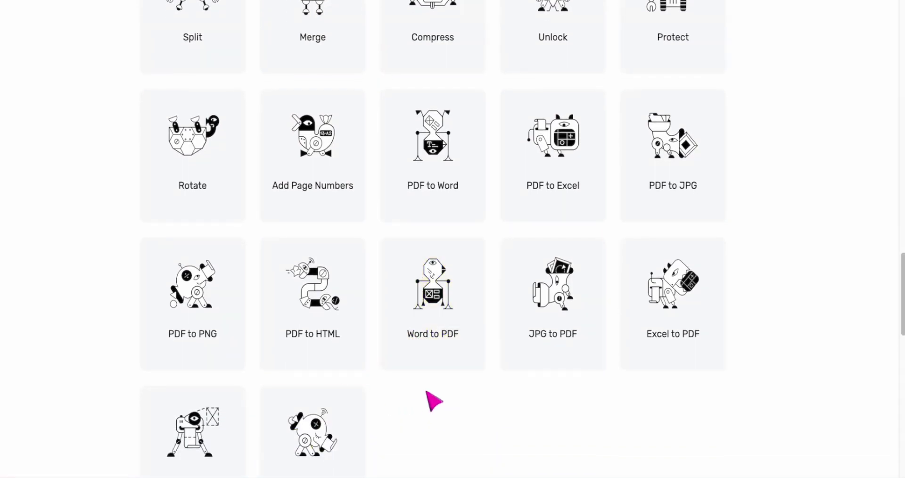
pyautogui.scroll(-2, 541, 403)
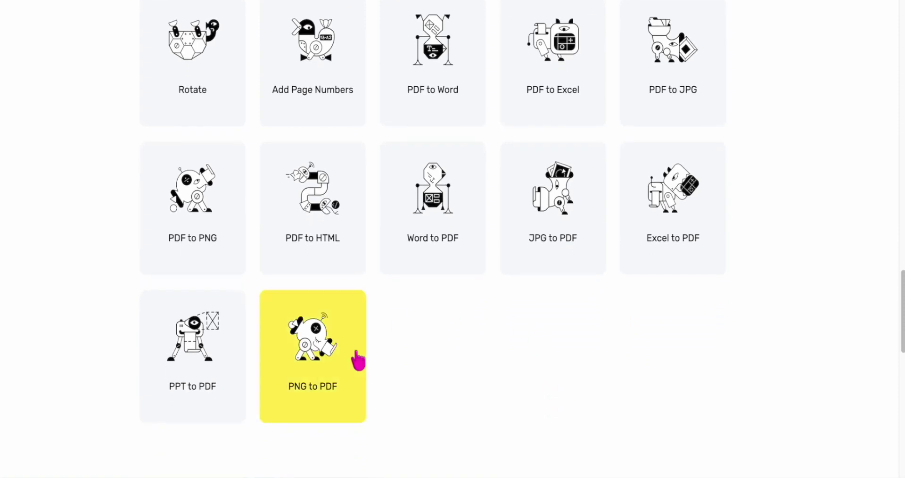
pyautogui.scroll(7, 358, 361)
pyautogui.scroll(-4, 358, 361)
pyautogui.scroll(-9, 358, 360)
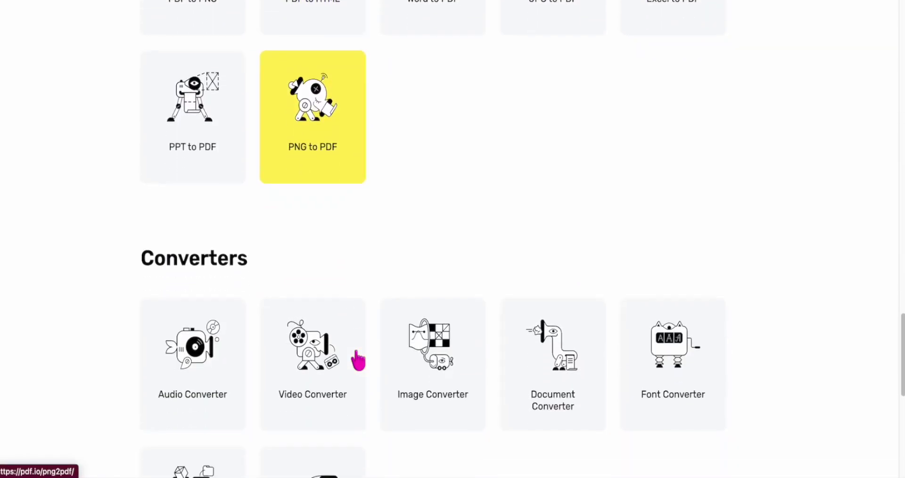
# Open the Audio Converter and view its additional output formats.
pyautogui.scroll(-4, 358, 360)
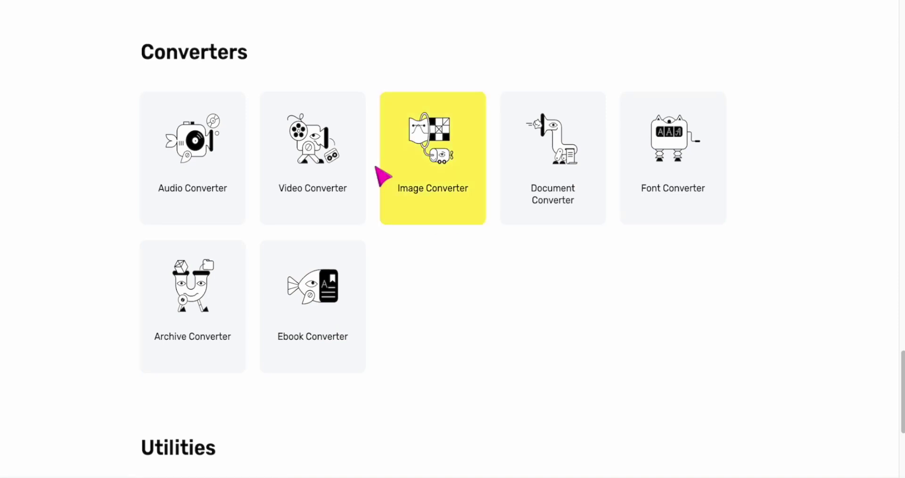
pyautogui.click(152, 141)
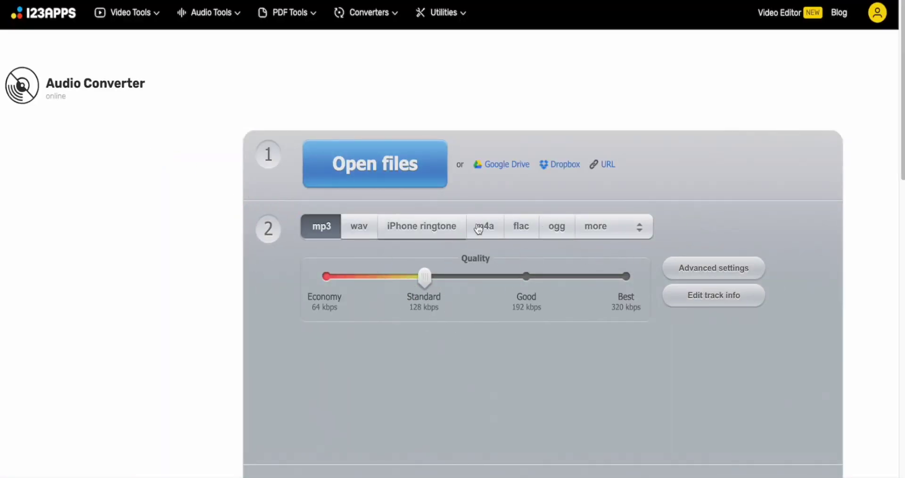
pyautogui.click(642, 231)
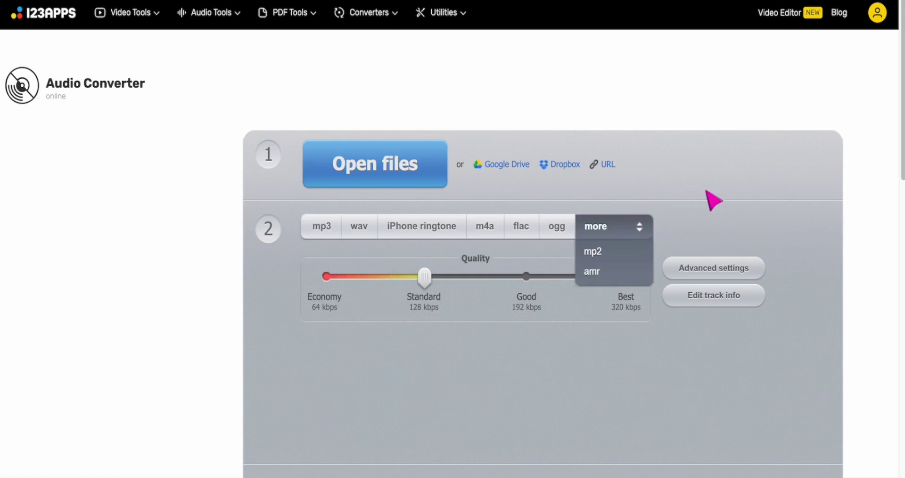
# Leave the Audio Converter for the home page and review the tool sections from Audio Tools to the Converters and Utilities.
pyautogui.click(50, 15)
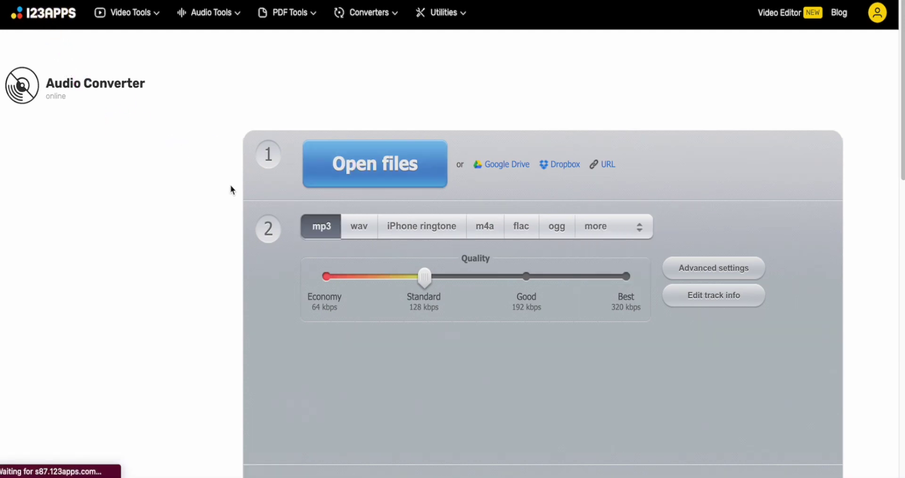
pyautogui.scroll(-15, 363, 296)
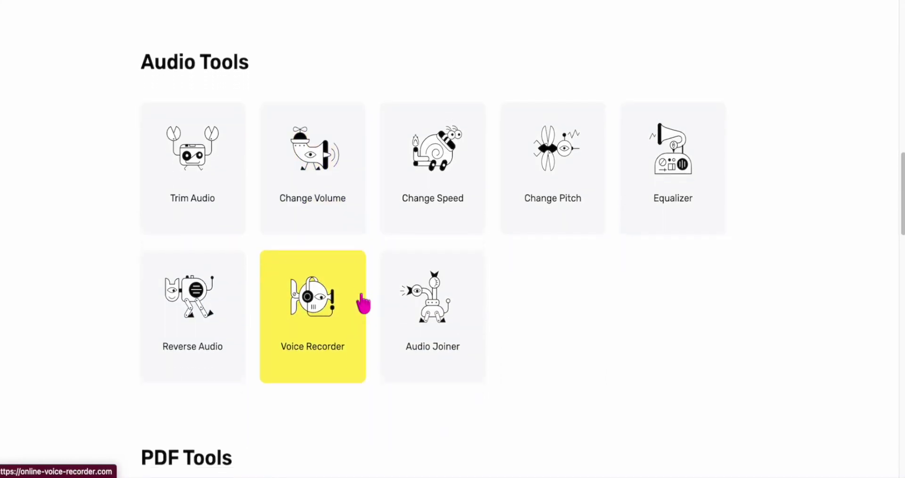
pyautogui.scroll(-15, 363, 304)
pyautogui.scroll(-10, 363, 304)
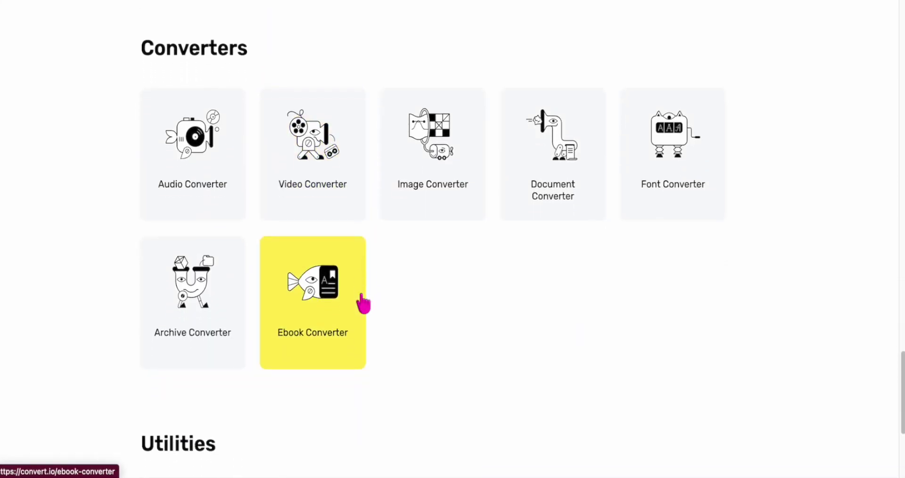
pyautogui.scroll(-3, 220, 375)
pyautogui.scroll(4, 359, 394)
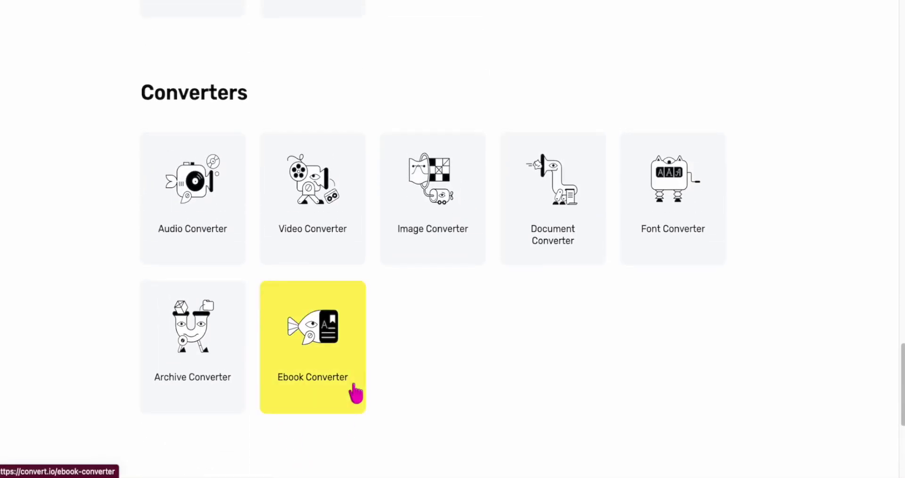
pyautogui.scroll(18, 485, 374)
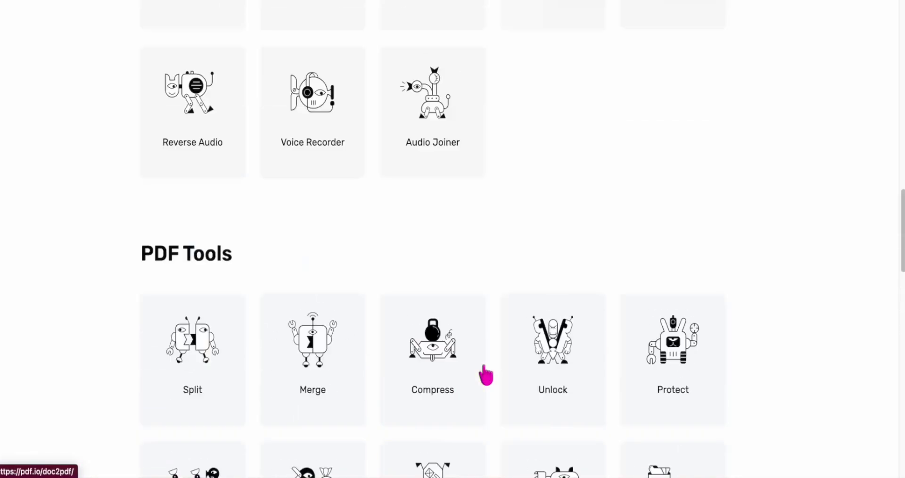
pyautogui.scroll(15, 485, 375)
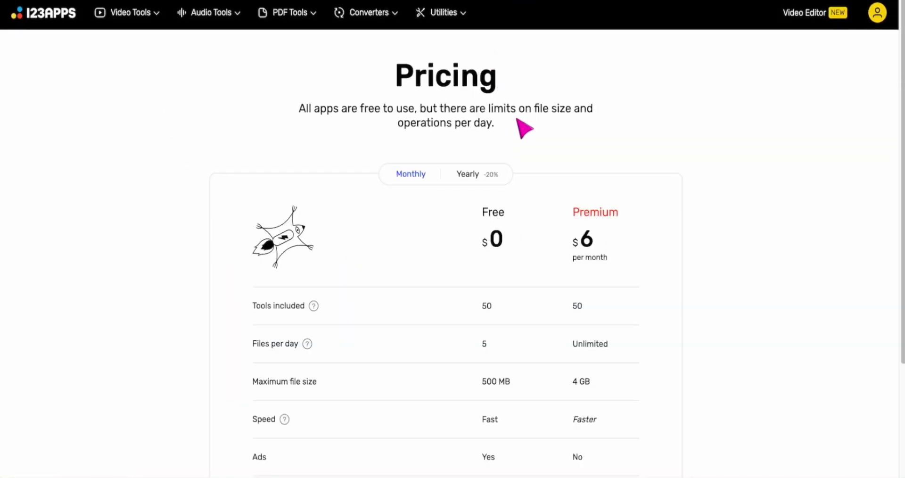
# Compare the Free and Premium plans on the Pricing page, including files per day, maximum file size, speed and ads.
pyautogui.scroll(-3, 523, 129)
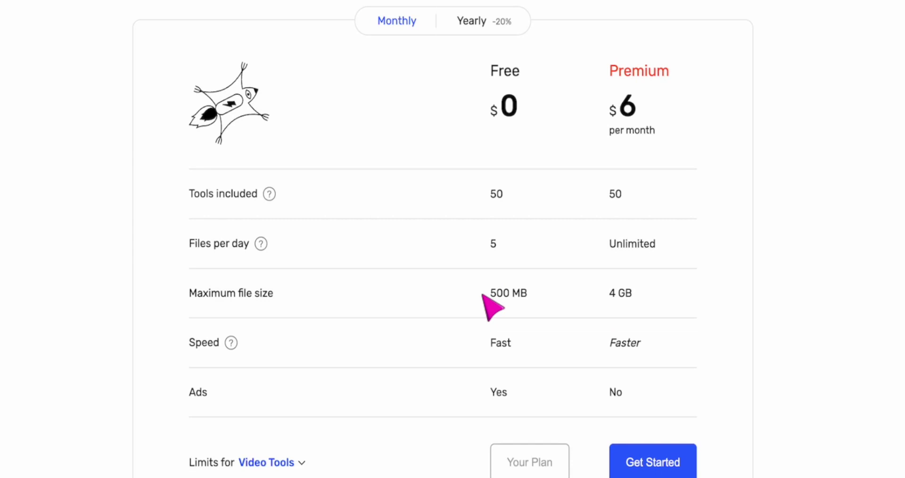
pyautogui.scroll(-1, 489, 306)
pyautogui.scroll(1, 428, 299)
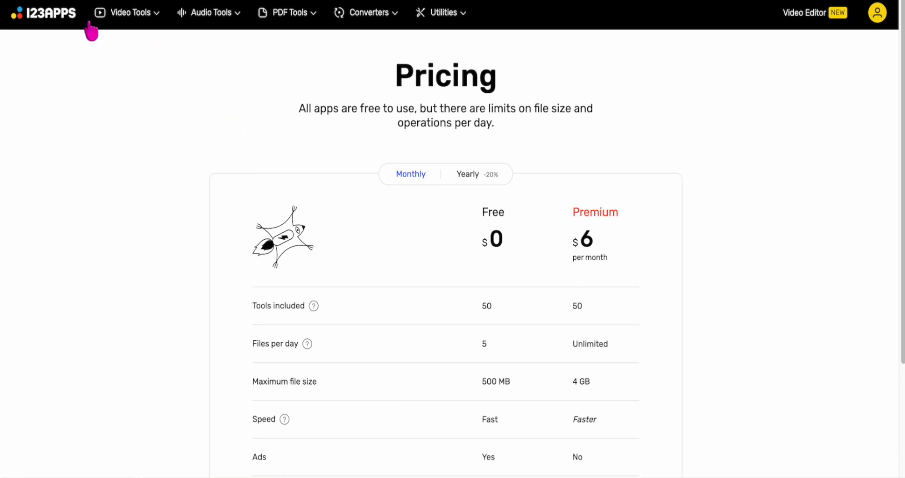
# Go back from the Pricing page to the home page and skim the tool categories down to the Converters once more.
pyautogui.click(63, 20)
pyautogui.scroll(-1, 409, 262)
pyautogui.scroll(-20, 407, 258)
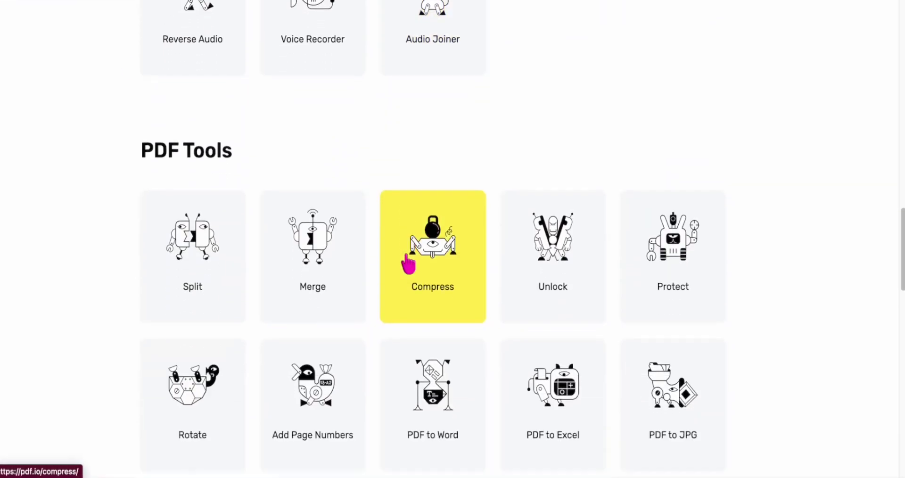
pyautogui.scroll(-13, 407, 264)
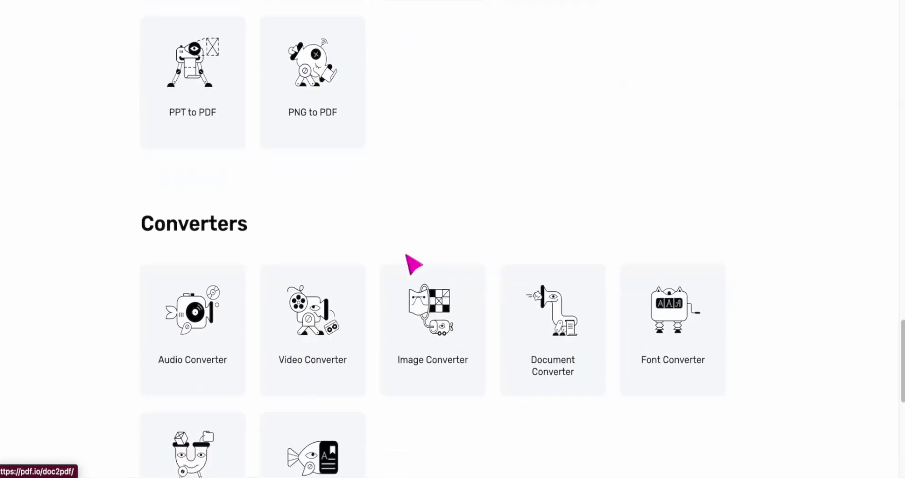
pyautogui.scroll(20, 408, 263)
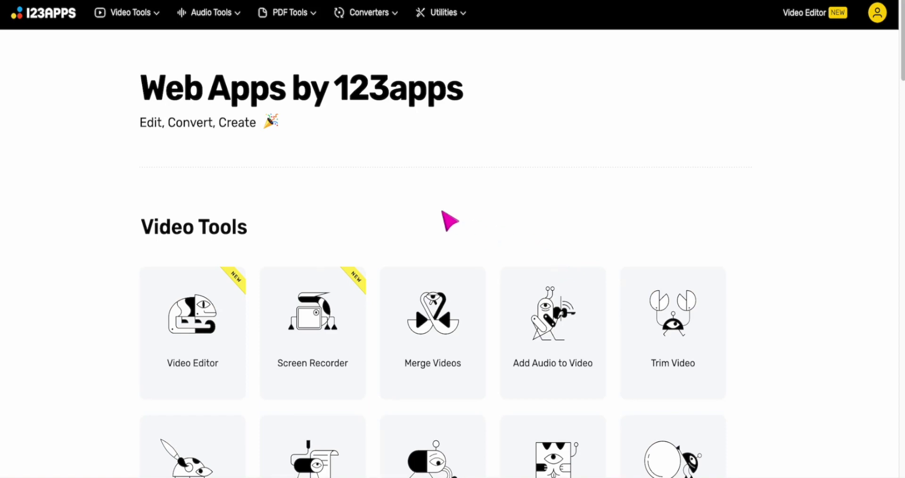
pyautogui.scroll(-1, 449, 220)
pyautogui.scroll(1, 449, 221)
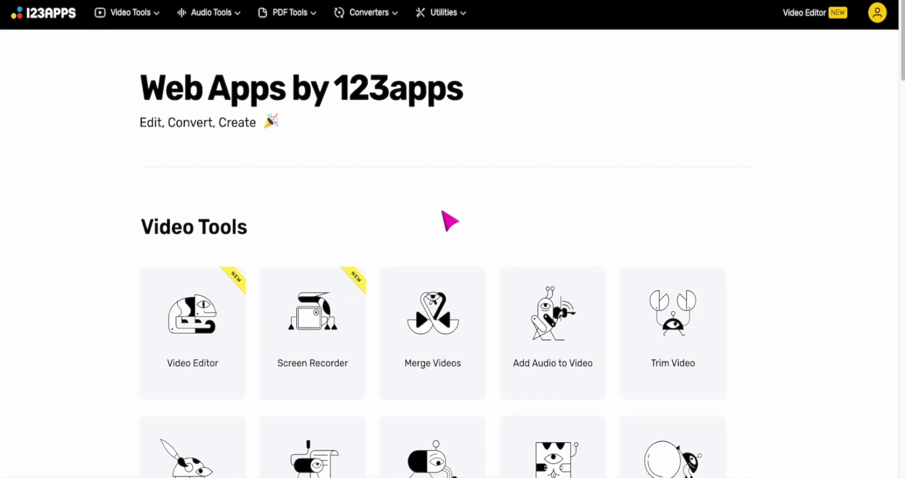